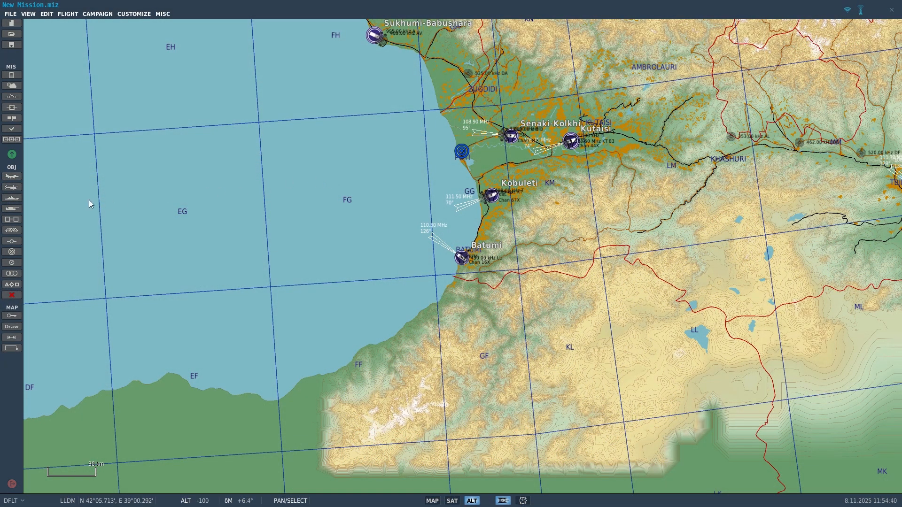
Step: Start a new ship group for Combined Joint Task Forces using the FFG Oliver Hazard Perry type
left_click(18, 199)
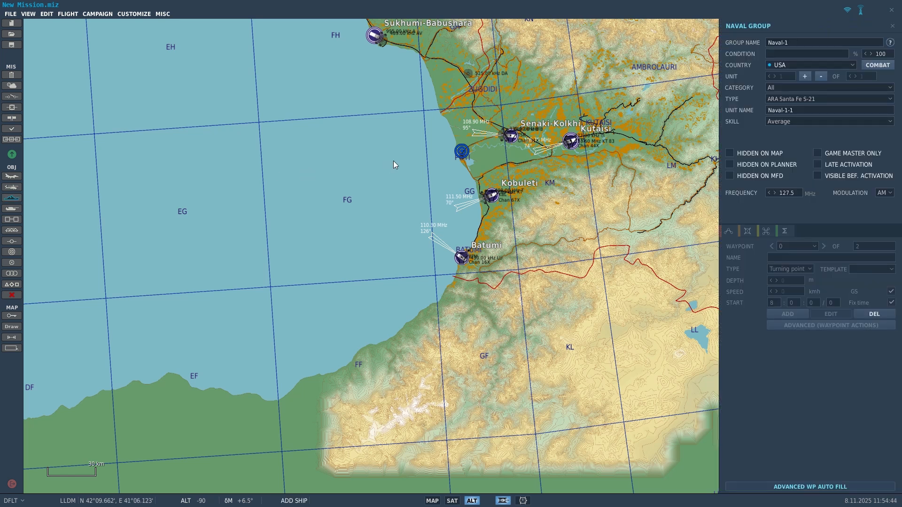
left_click(782, 67)
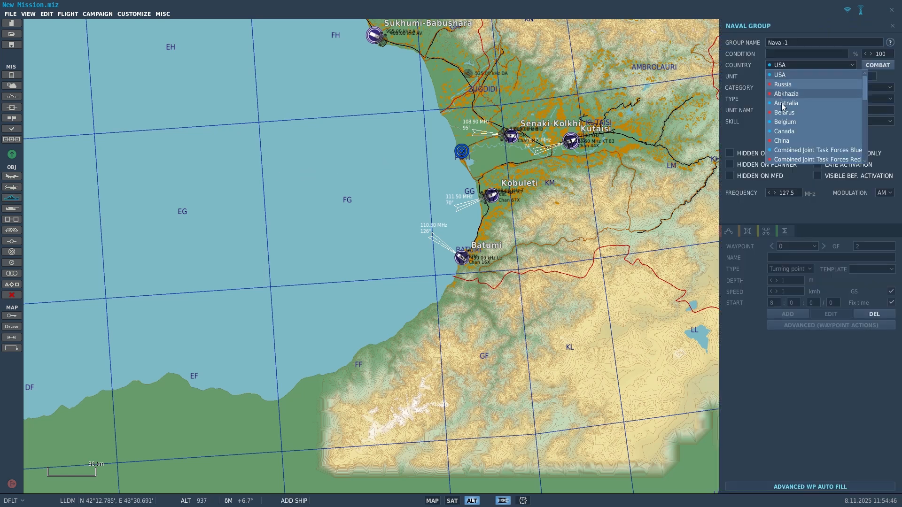
left_click(783, 149)
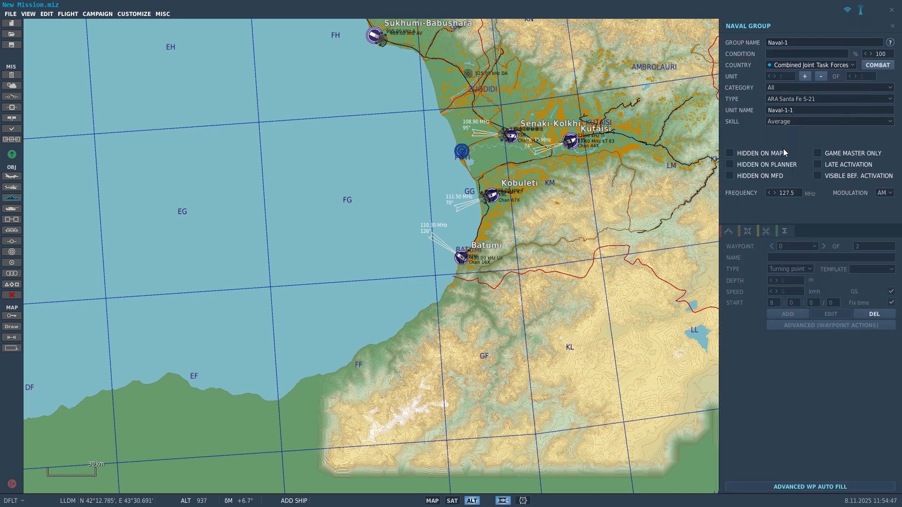
left_click(778, 97)
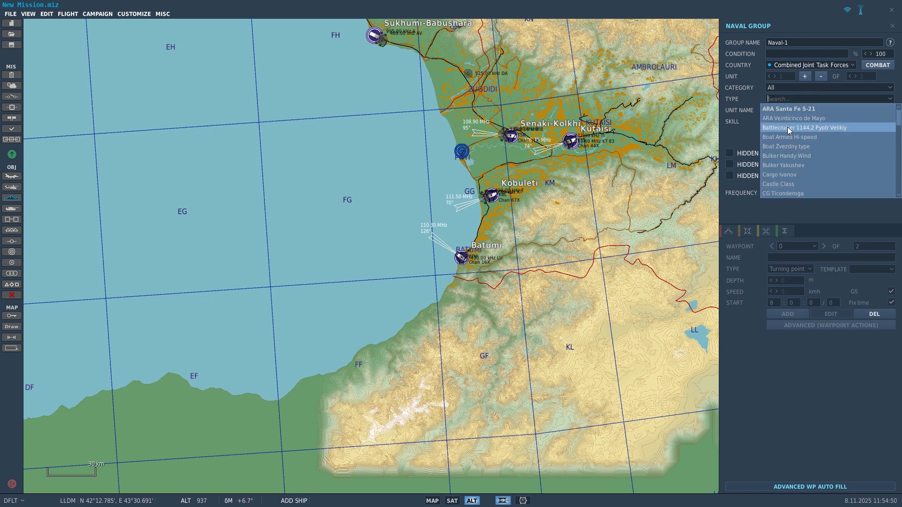
scroll(787, 128, "down", 6)
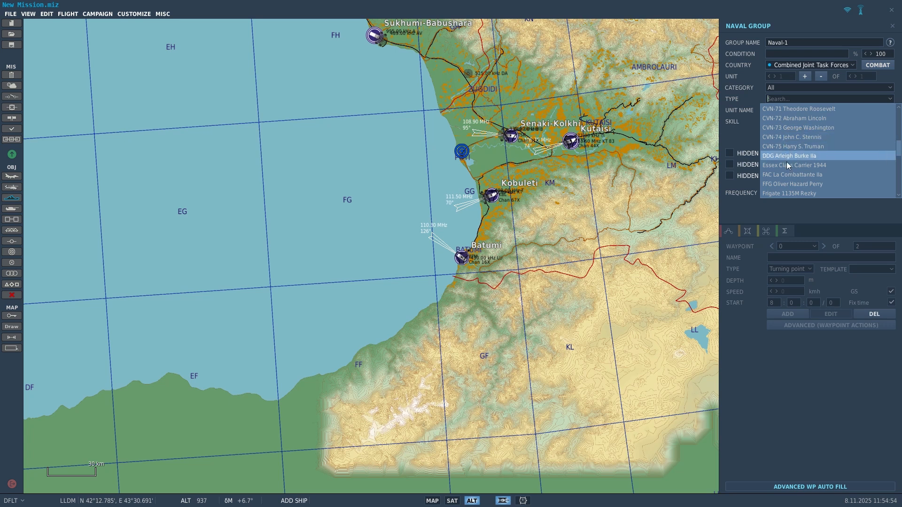
left_click(789, 184)
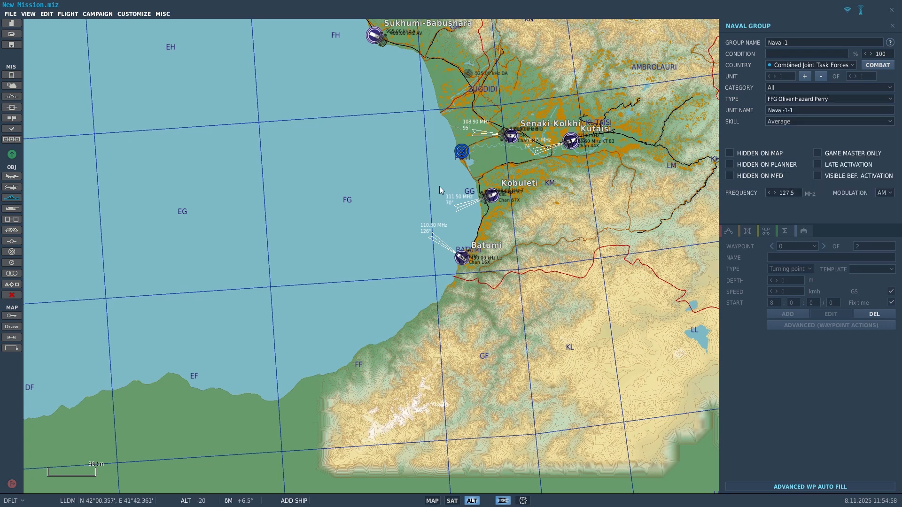
Step: Place the frigate on open sea west of Kobuleti in grid FG, then switch waypoints to Edit mode
left_click(363, 204)
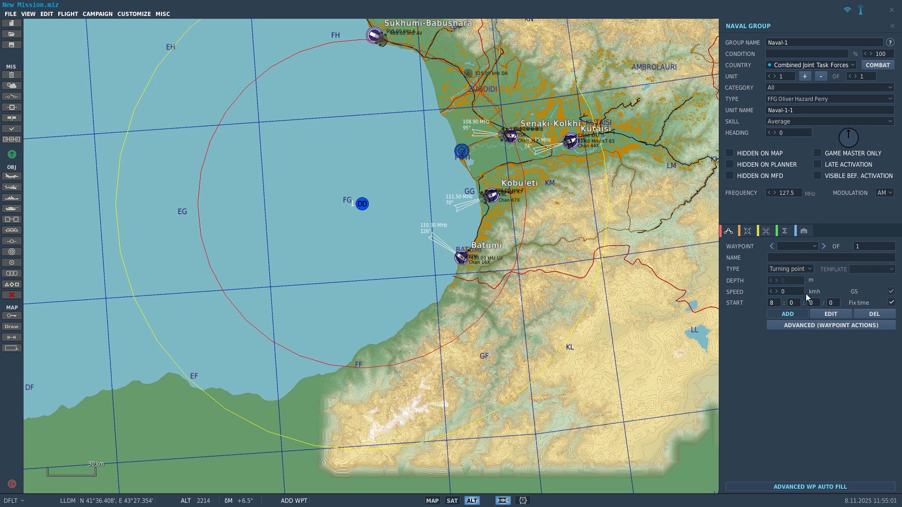
left_click(830, 317)
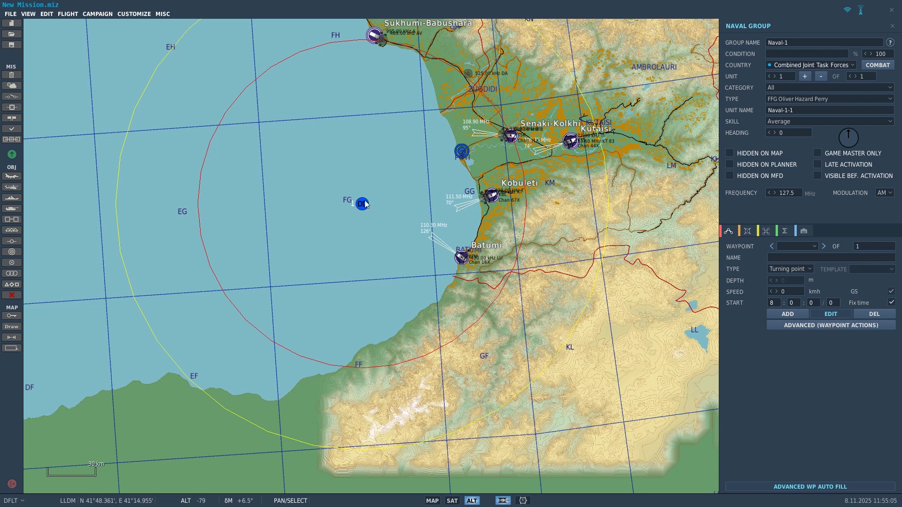
Step: Zoom the map in to the 4 km scale around the frigate on the FG54–FG64 boundary
scroll(370, 207, "up", 5)
scroll(380, 252, "up", 3)
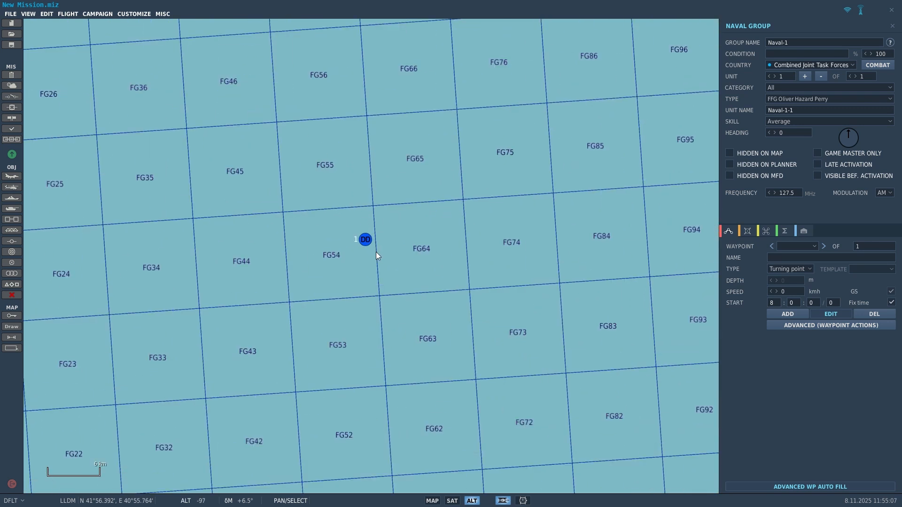
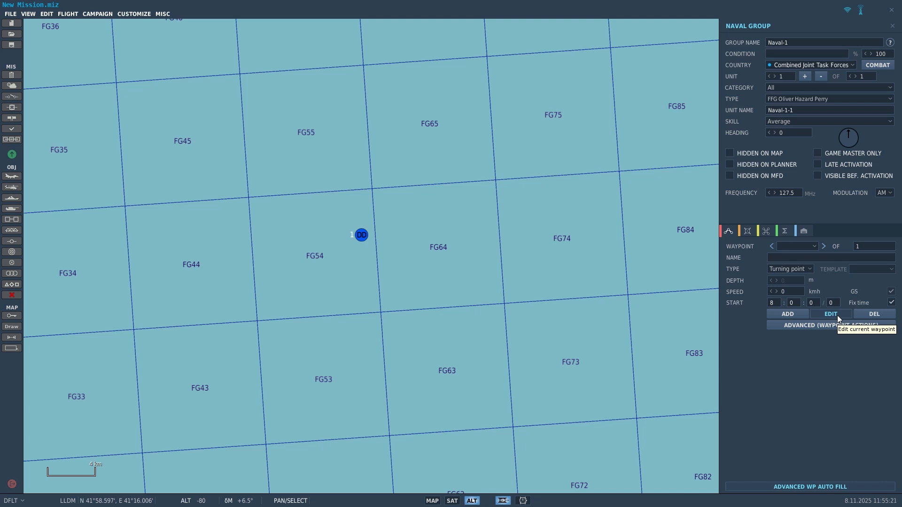
Step: Add five more FFG Oliver Hazard Perry frigates to Naval-1, giving six units in a column
left_click(804, 77)
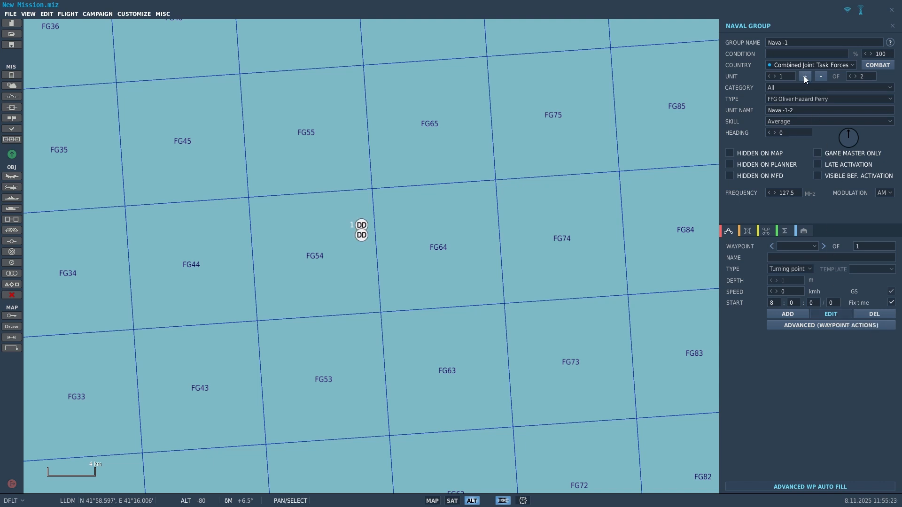
left_click(804, 77)
left_click(805, 76)
left_click(804, 76)
left_click(804, 76)
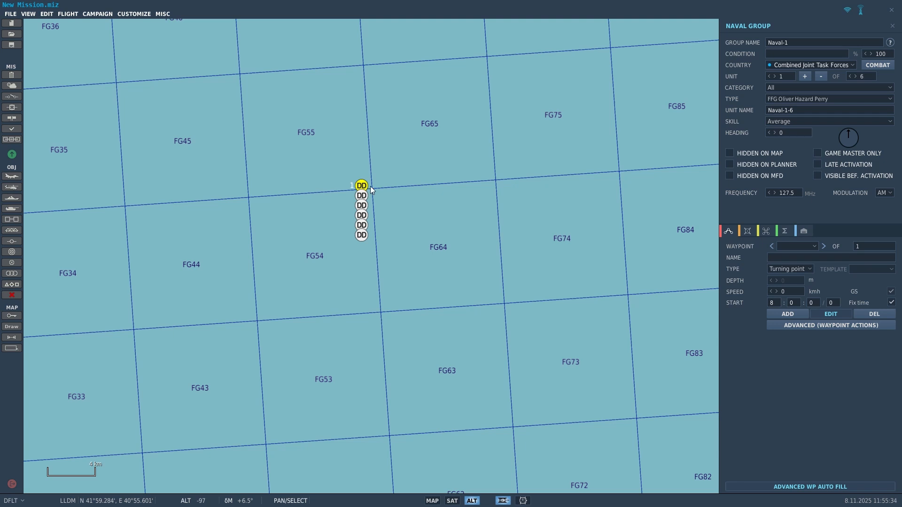
Step: Change the lead unit's type to CVN-74 John C. Stennis and name it Stennis
left_click(803, 99)
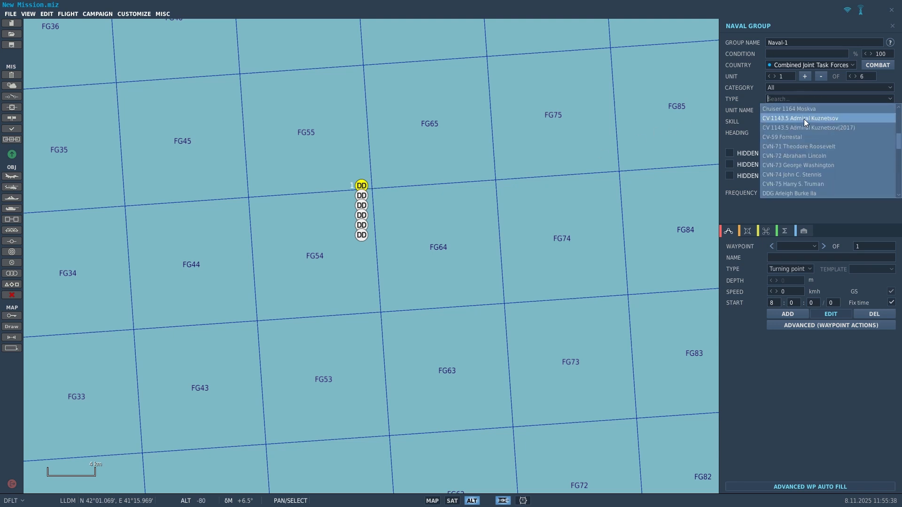
left_click(804, 177)
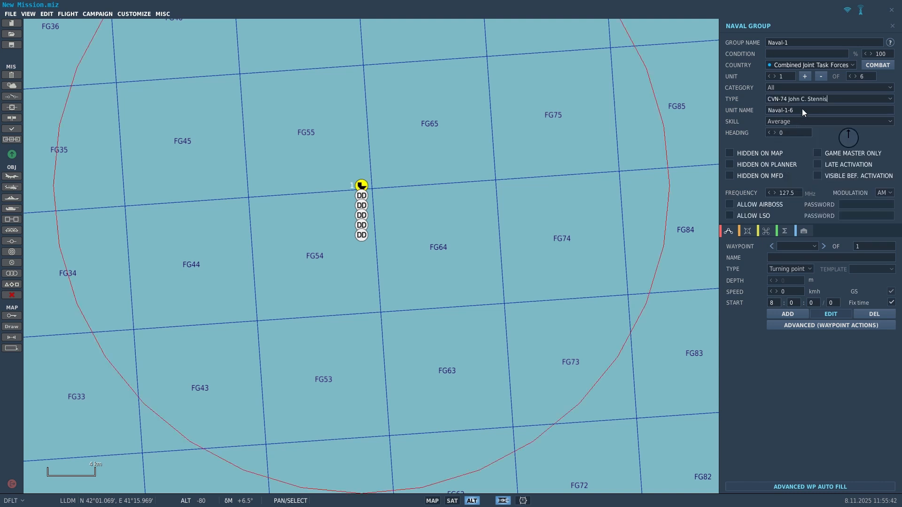
type("Stennis")
left_click(363, 197)
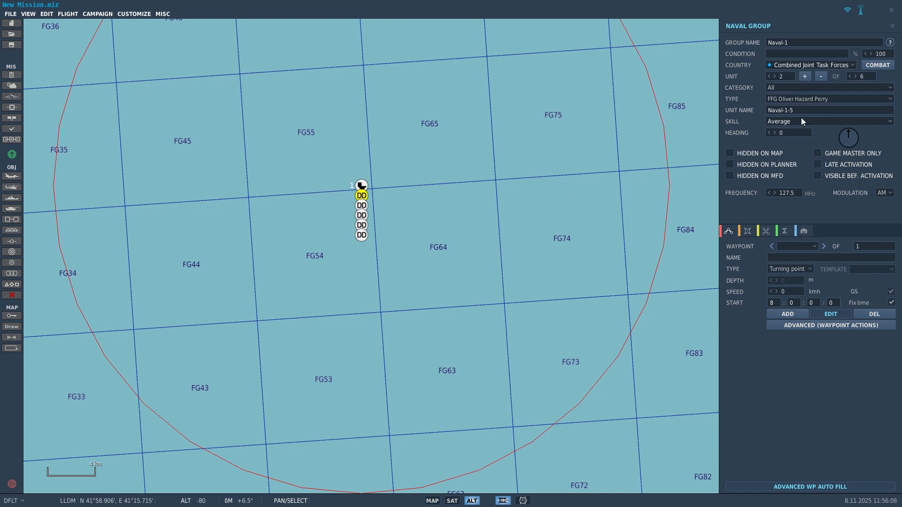
Step: Rename unit 2 to Perry, then make unit 3 a DDG Arleigh Burke IIa named Burke
left_click_drag(807, 111, 736, 111)
type("Perry")
left_click(362, 207)
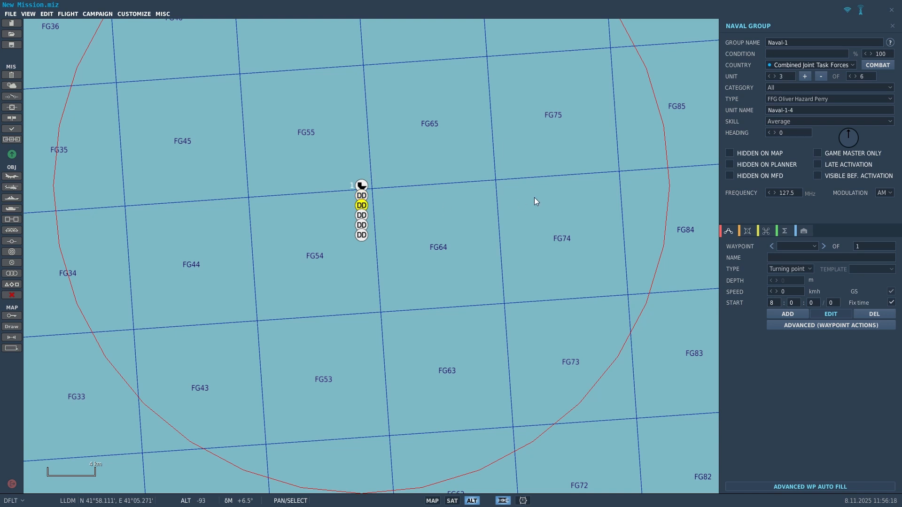
left_click(787, 99)
scroll(796, 118, "up", 3)
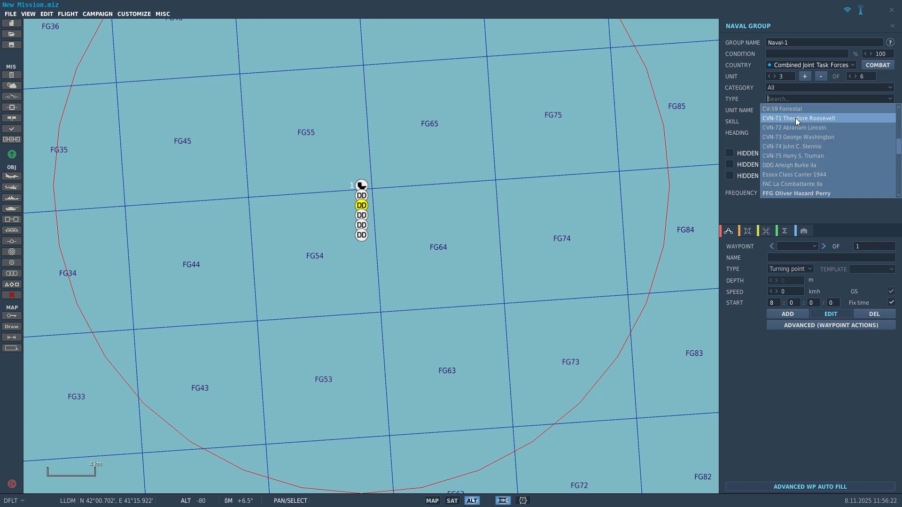
left_click(796, 165)
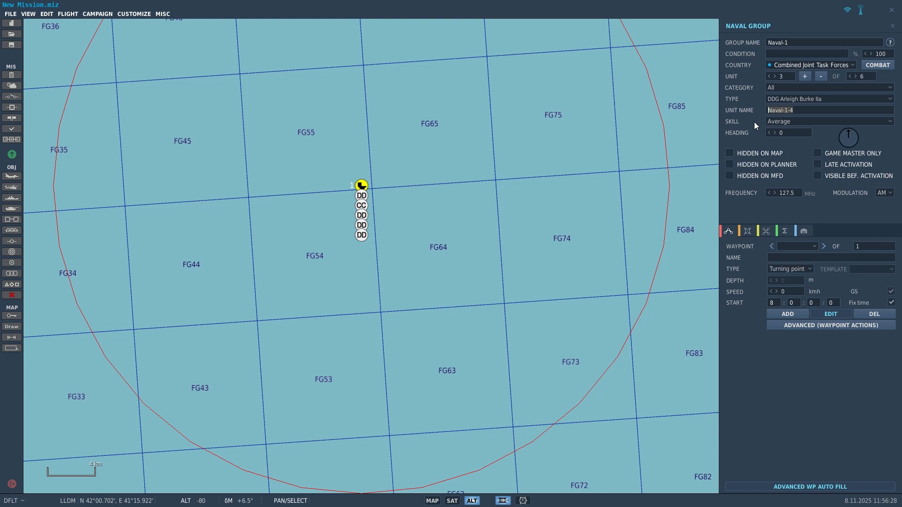
type("Burke")
left_click(361, 216)
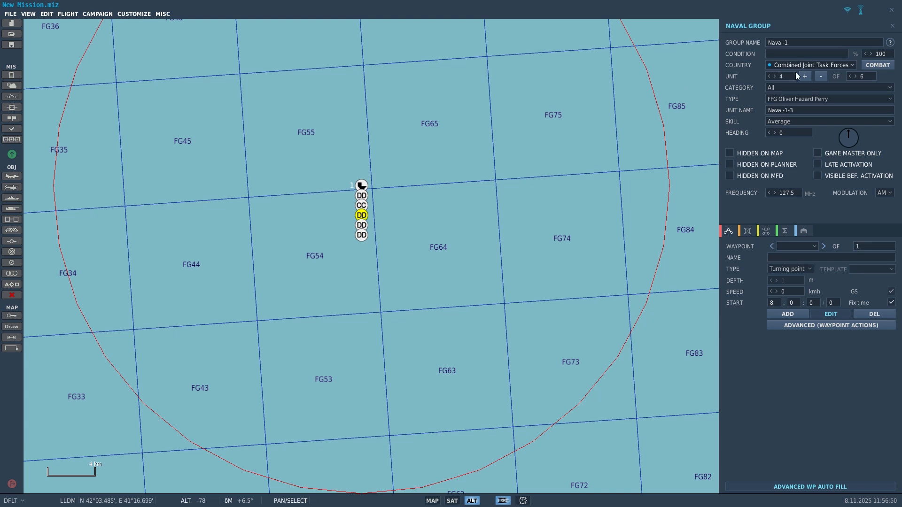
Step: Change the fourth unit's type to CG Ticonderoga and name it Tico
left_click(793, 97)
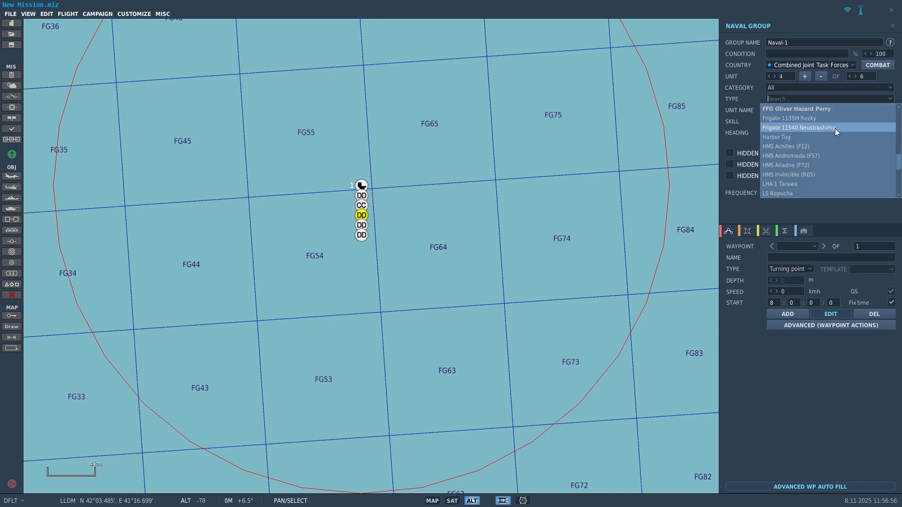
scroll(838, 129, "up", 2)
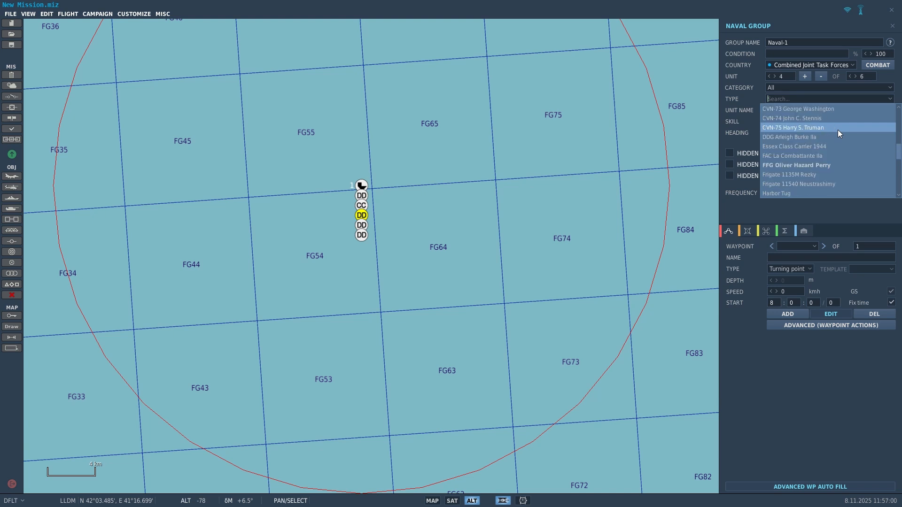
scroll(838, 130, "up", 2)
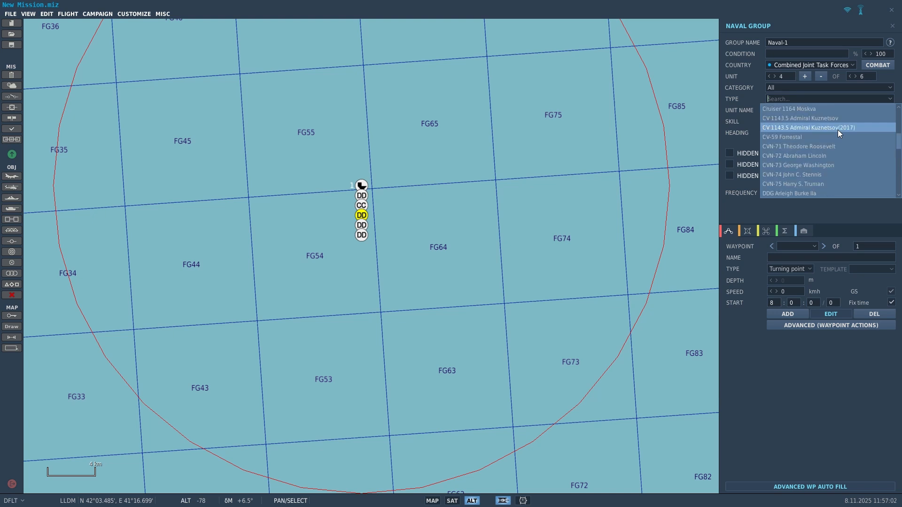
scroll(838, 130, "up", 1)
scroll(838, 133, "up", 1)
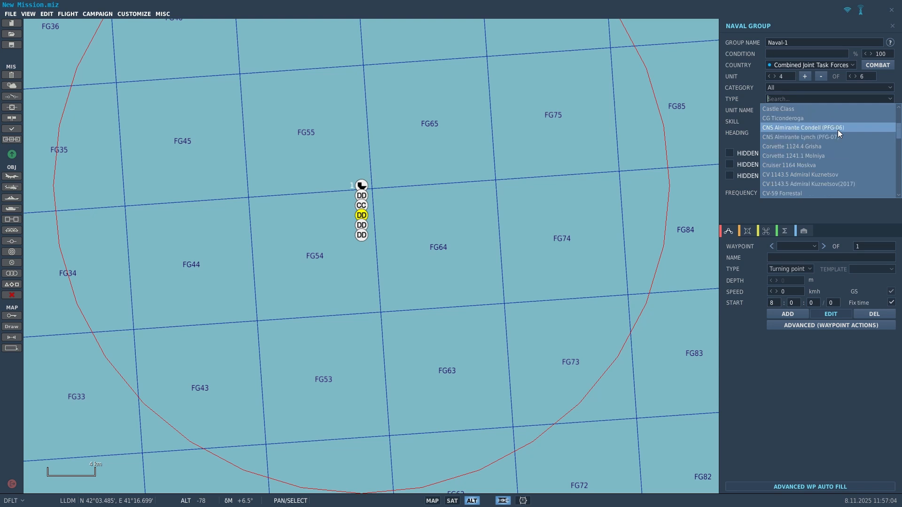
left_click(822, 119)
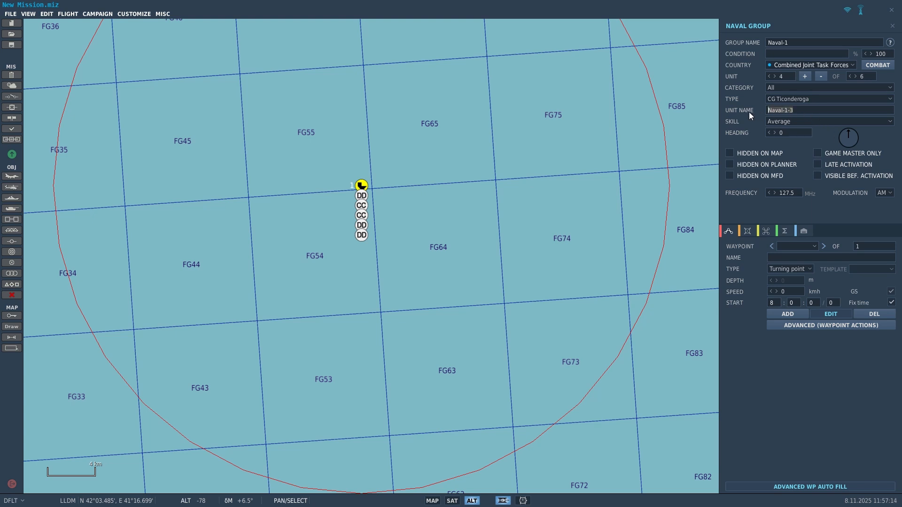
type("Tico")
Step: Set the fifth unit to CG Ticonderoga as well and rename it Rogi
left_click(362, 226)
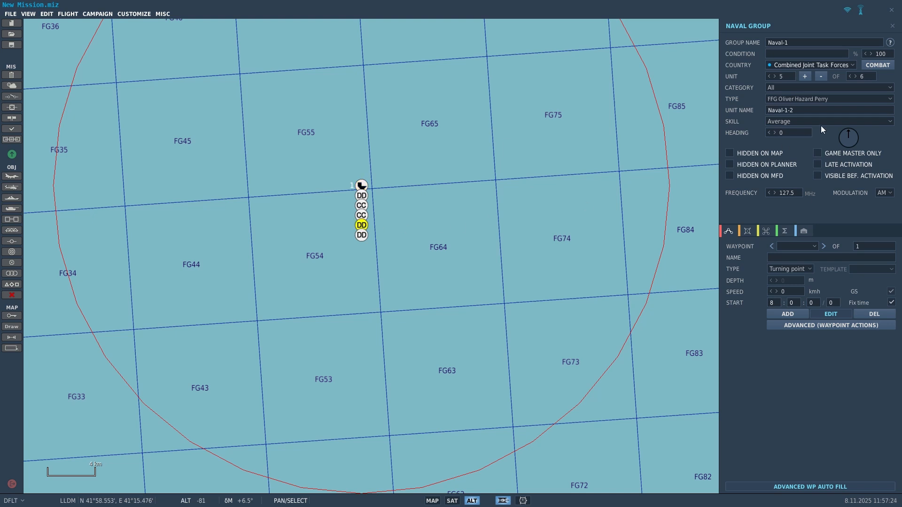
left_click(804, 98)
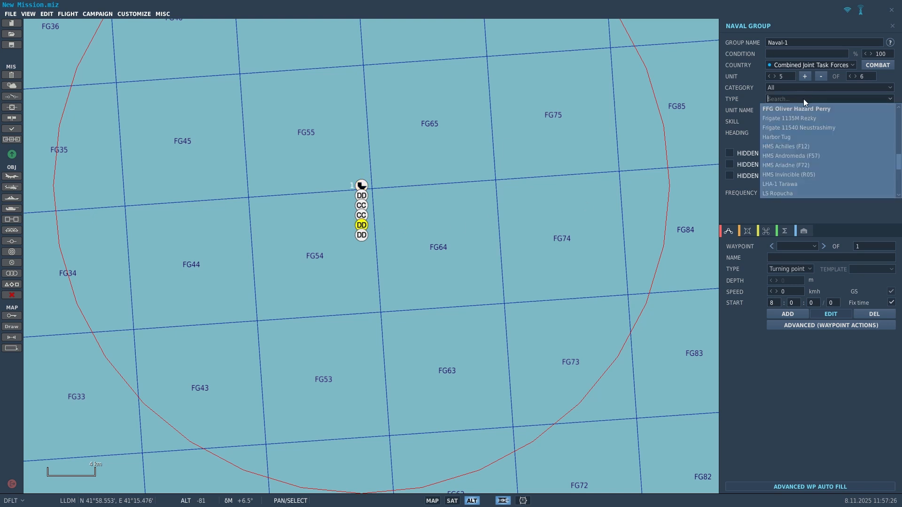
scroll(807, 117, "up", 2)
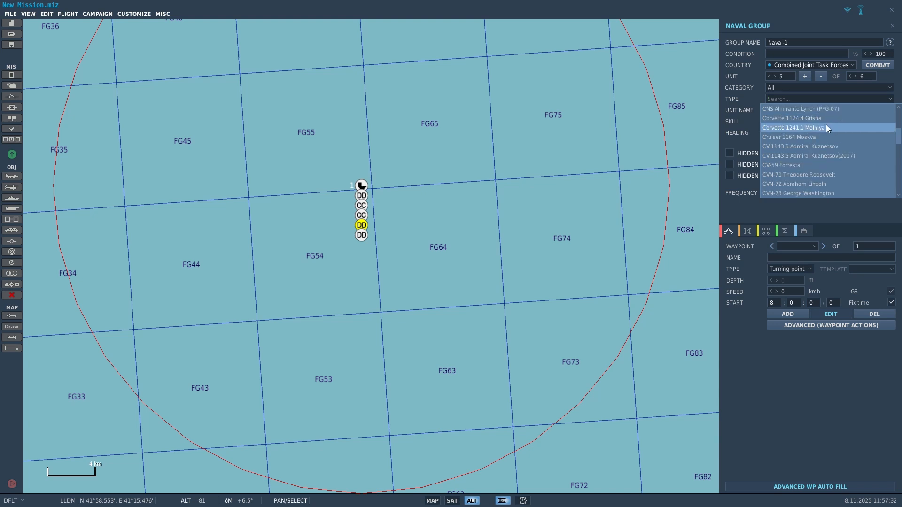
scroll(827, 127, "up", 1)
left_click(824, 120)
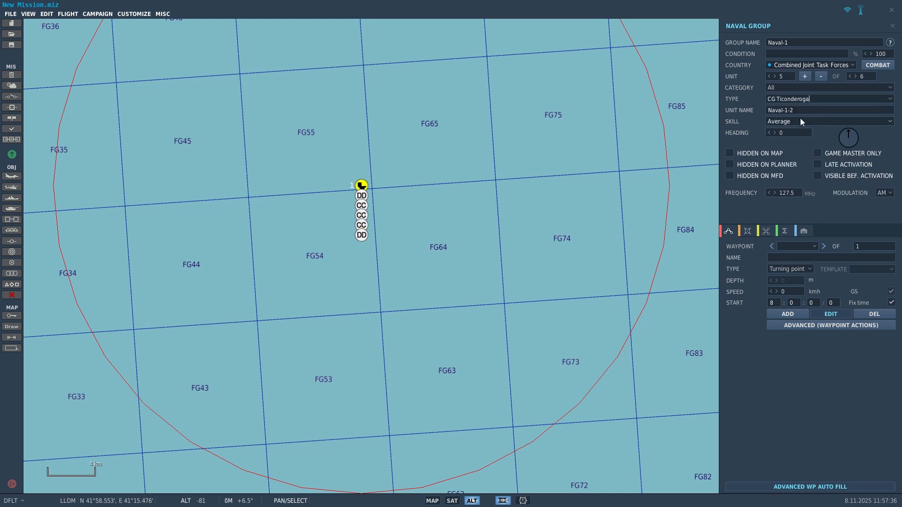
left_click(804, 112)
type("Rog")
left_click(360, 235)
Step: Change the sixth unit's type to SSK 636 Improved Kilo
left_click(789, 98)
scroll(801, 147, "down", 10)
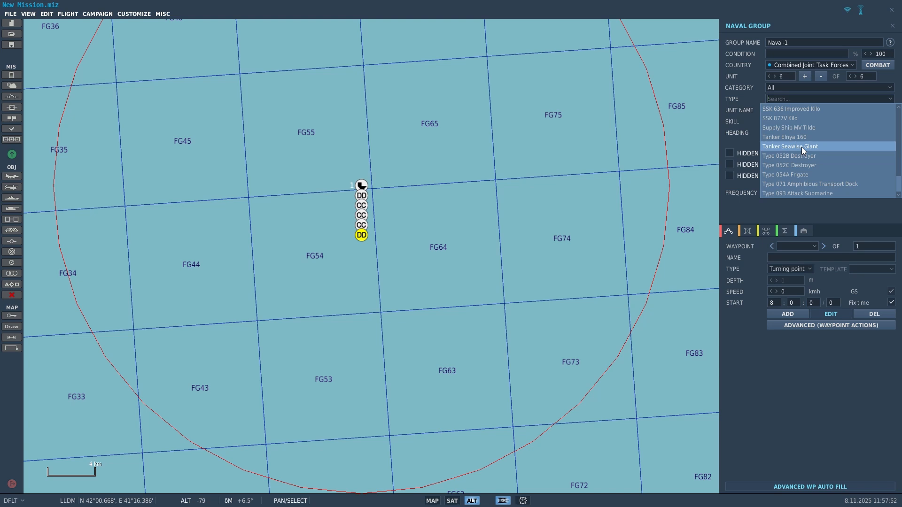
left_click(798, 109)
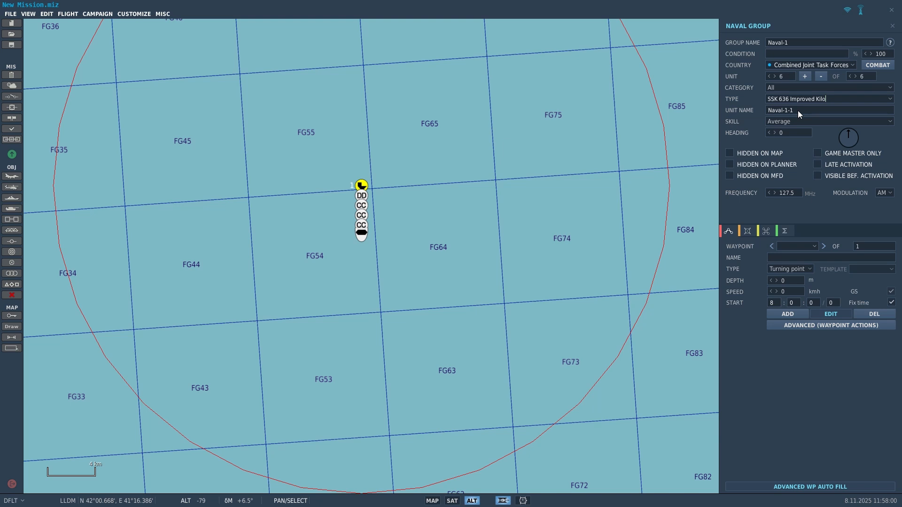
Step: Move Burke ahead-right, Tico ahead-left and Rogi to the right of the carrier
scroll(358, 215, "up", 2)
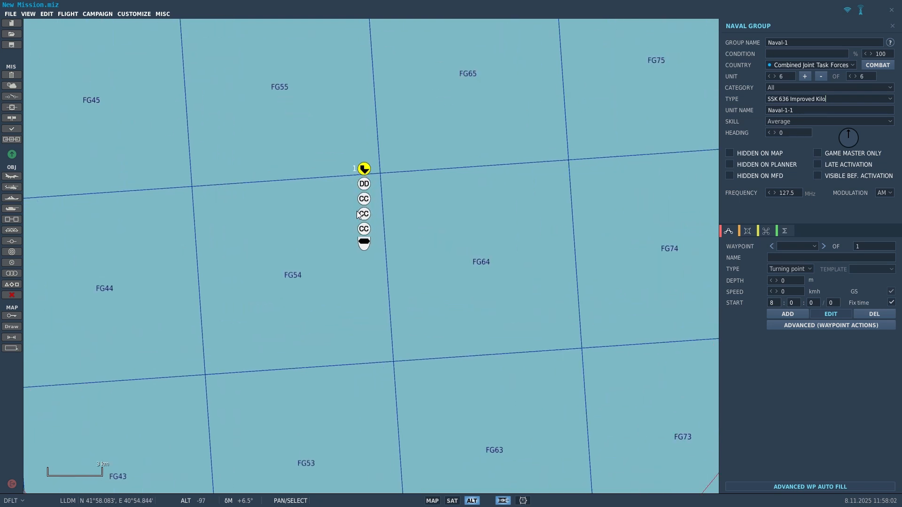
scroll(358, 210, "up", 1)
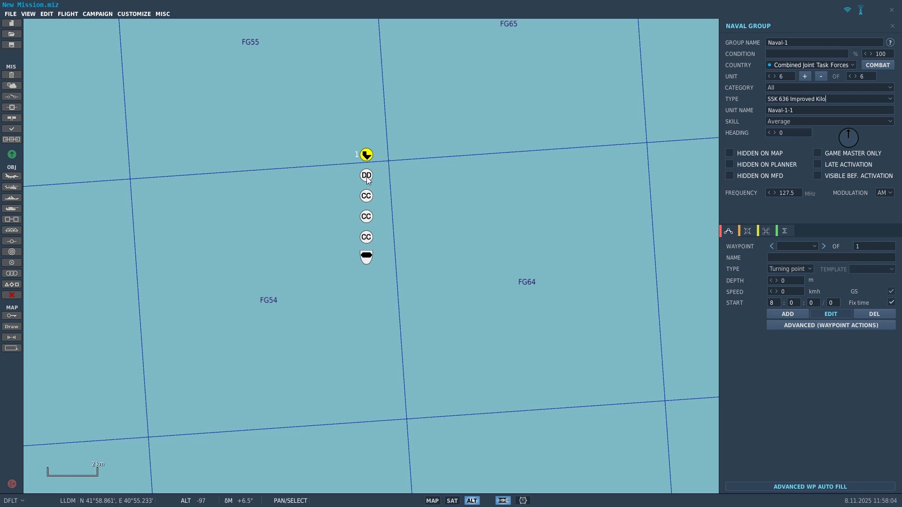
left_click_drag(367, 195, 430, 120)
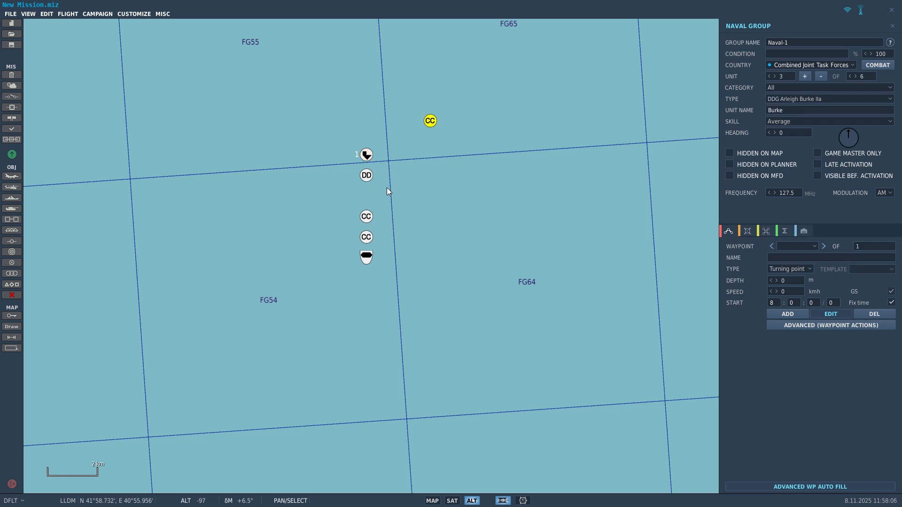
left_click_drag(368, 219, 316, 122)
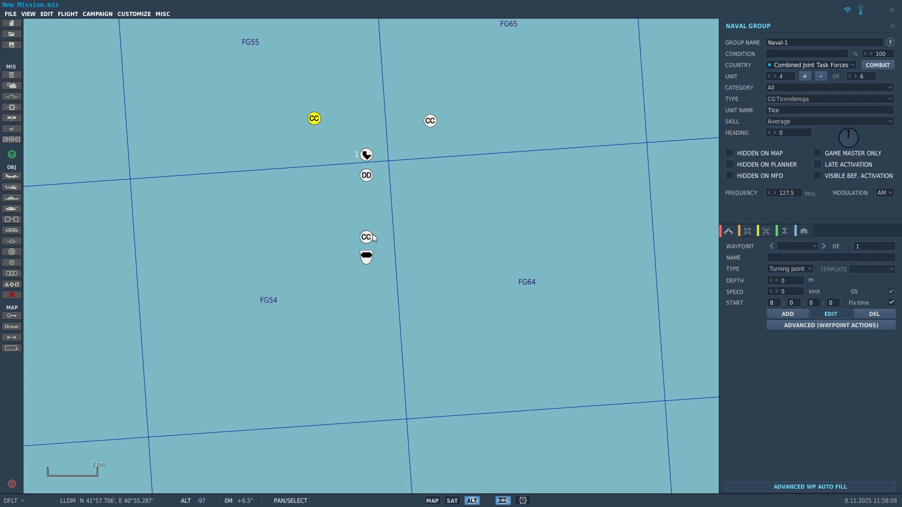
left_click_drag(368, 237, 402, 204)
scroll(356, 157, "up", 1)
scroll(405, 151, "up", 1)
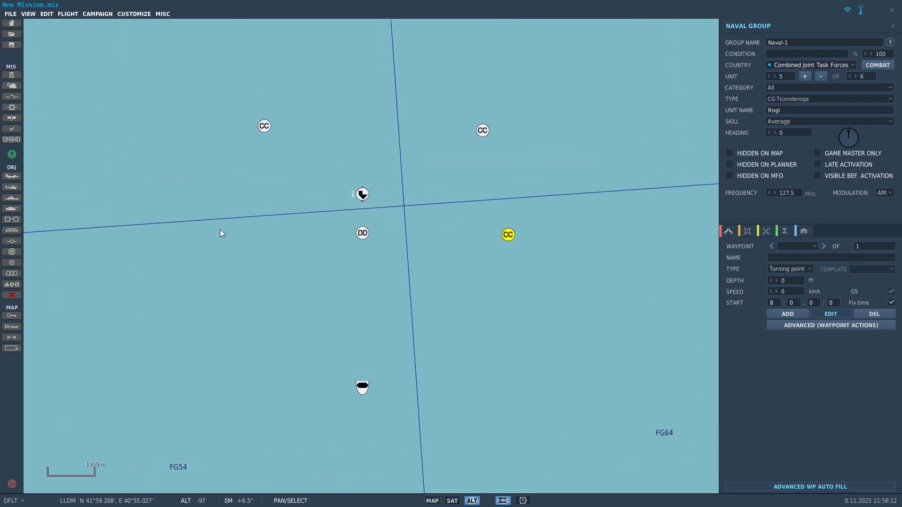
Step: Measure the carrier-to-Perry distance with the ruler and nudge Perry slightly further back
left_click(11, 338)
left_click_drag(362, 195, 350, 247)
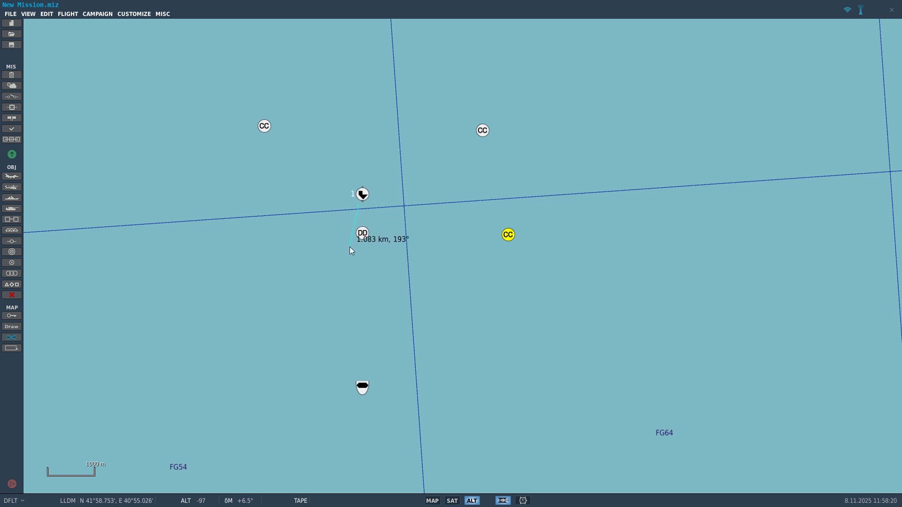
left_click_drag(363, 235, 346, 252)
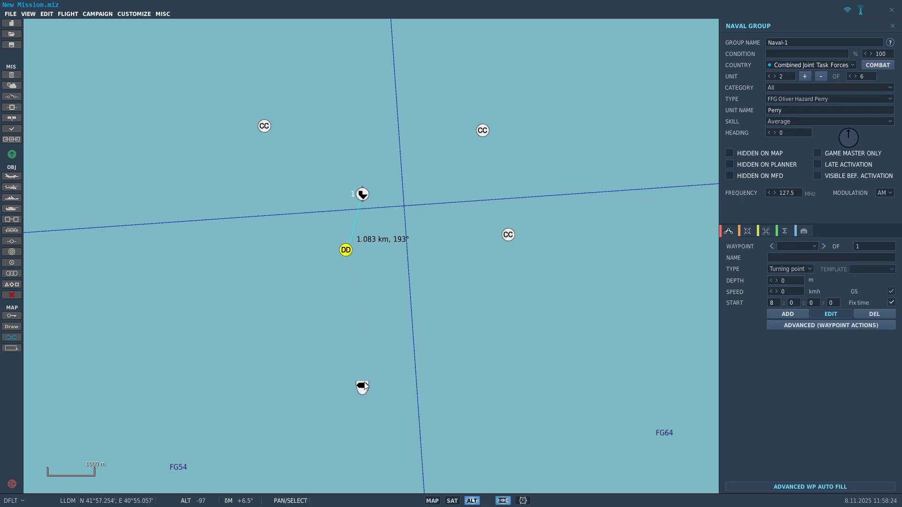
left_click(380, 343)
Step: Move the Kilo submarine up beside the carrier's bow and zoom back out
left_click_drag(360, 384, 401, 170)
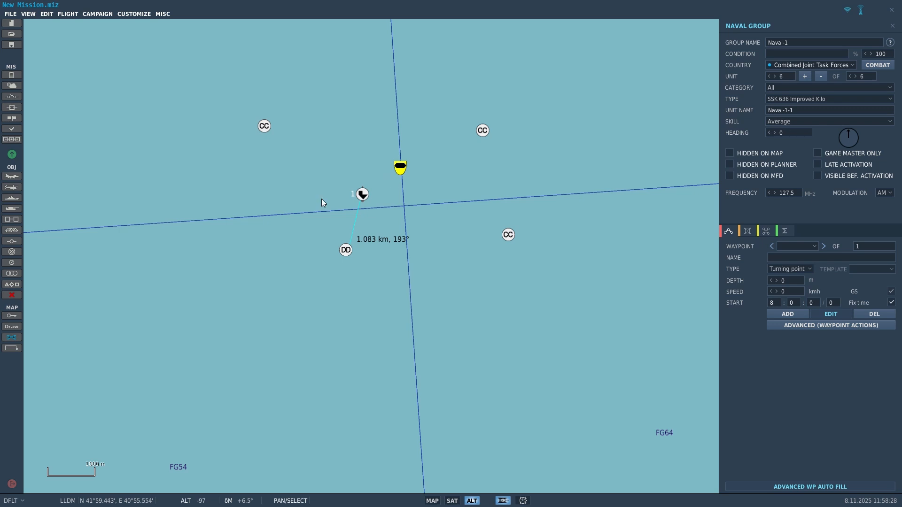
scroll(282, 216, "down", 10)
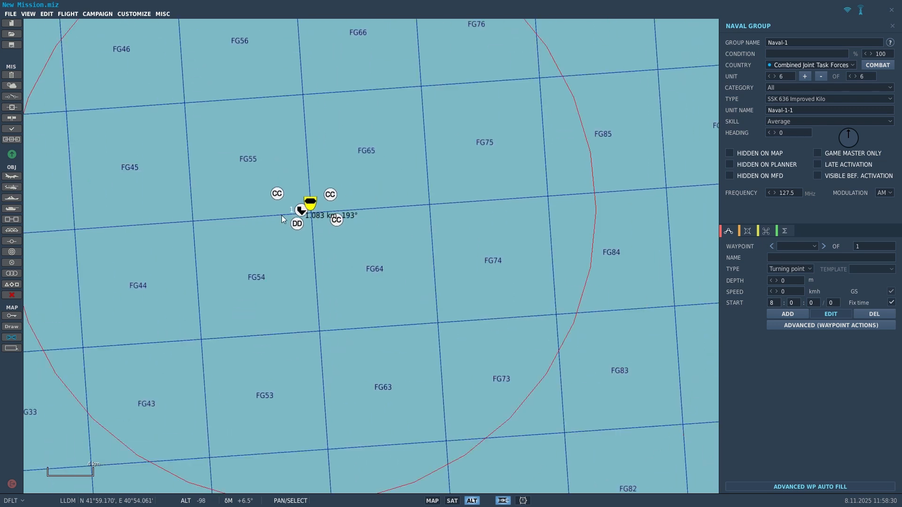
scroll(283, 218, "down", 4)
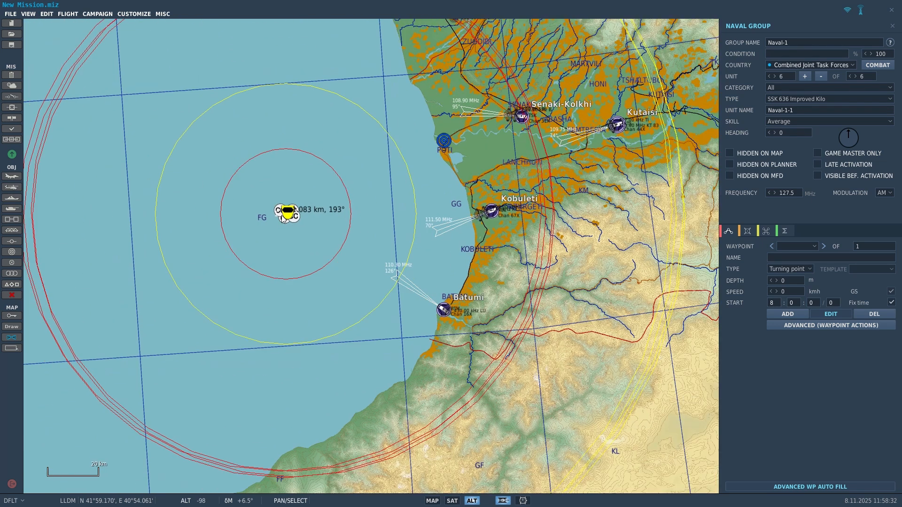
scroll(282, 217, "down", 1)
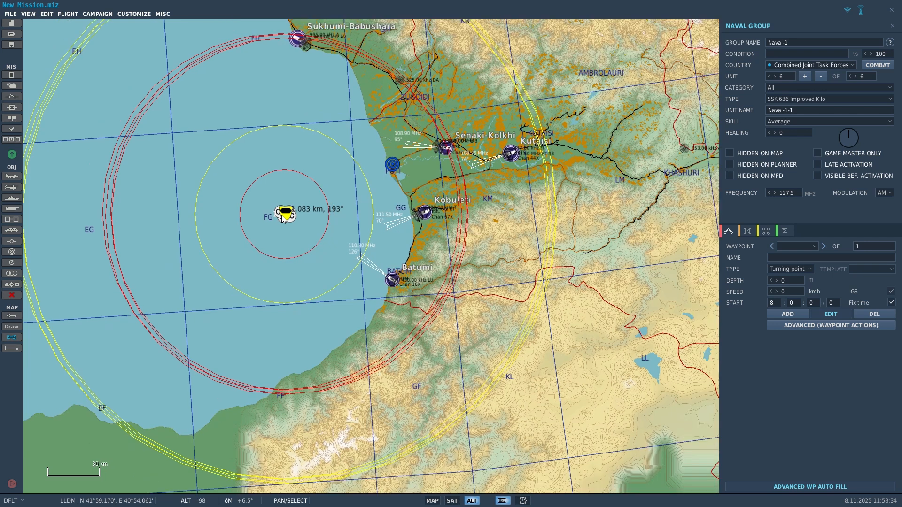